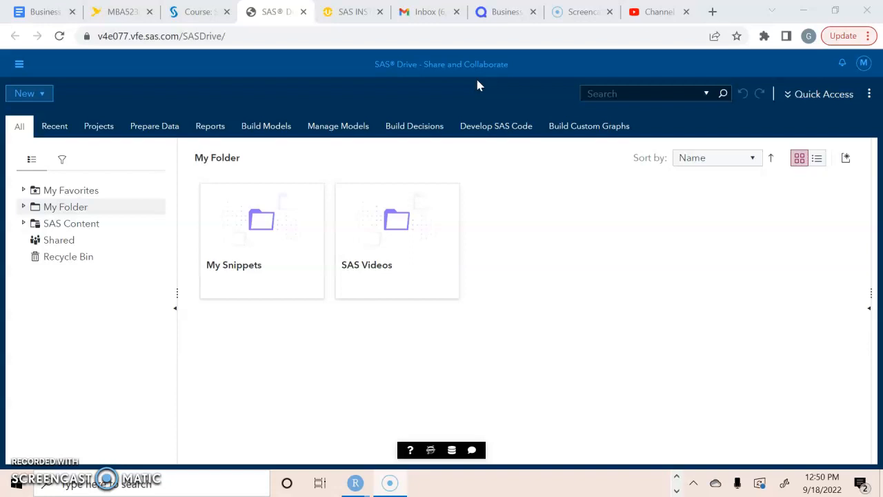
Browse to the Practices (HR) folder under SAS Content, Courses, YVA185, Basics
left_click(23, 223)
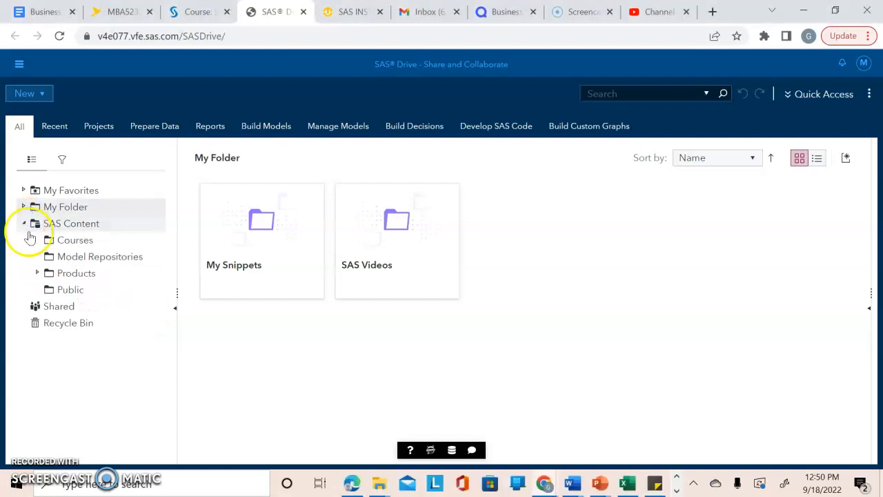
left_click(36, 239)
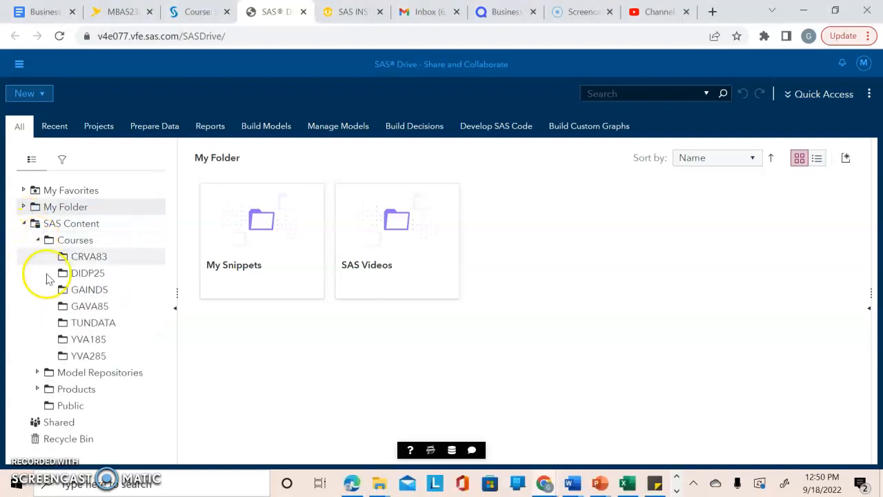
left_click(50, 338)
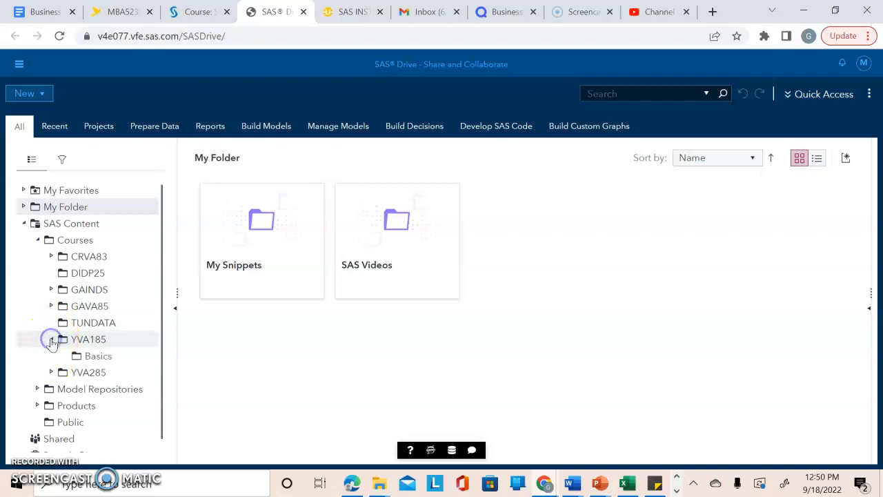
left_click(65, 355)
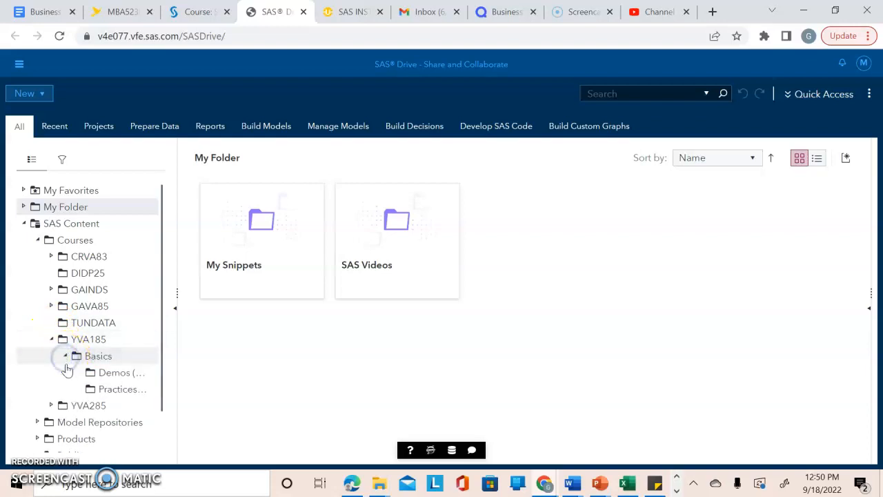
left_click(104, 390)
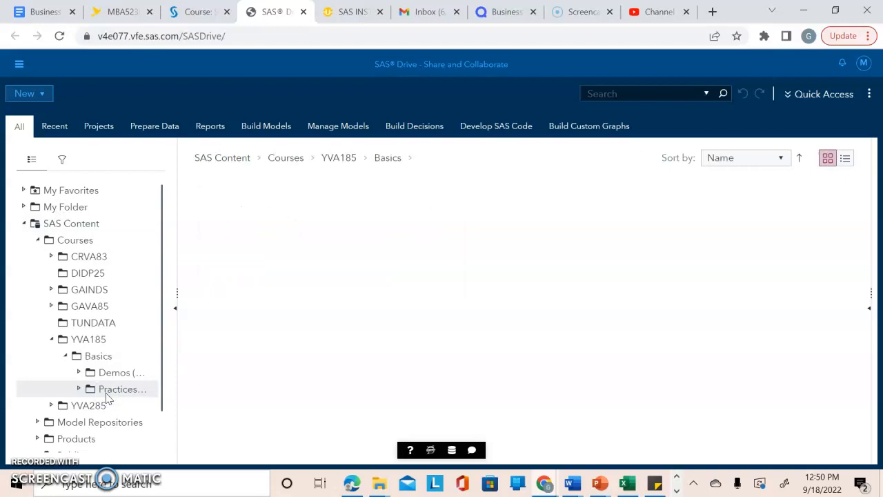
Open the VA1- Practice2.1 report and decline its autosaved version
left_click(543, 310)
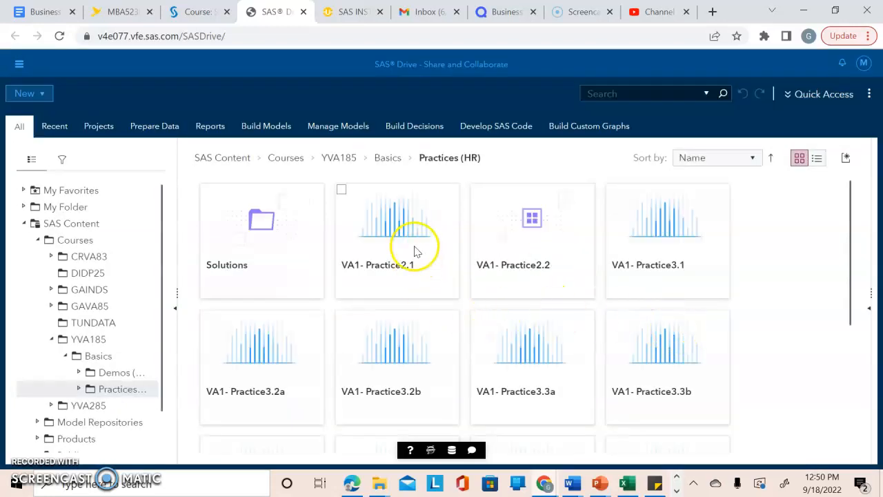
left_click(399, 256)
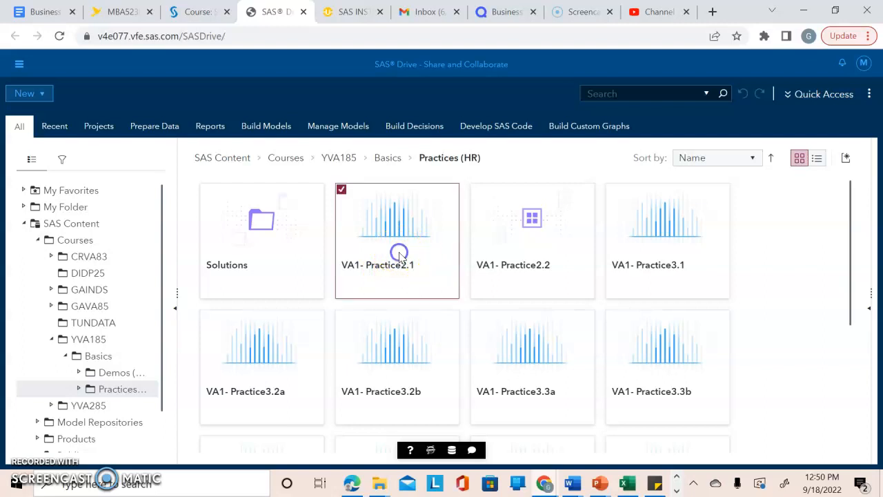
double_click(399, 253)
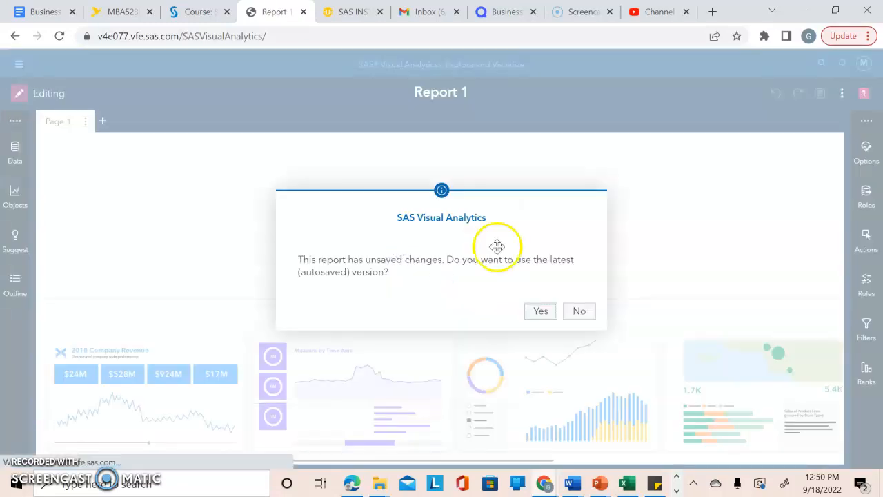
left_click(579, 310)
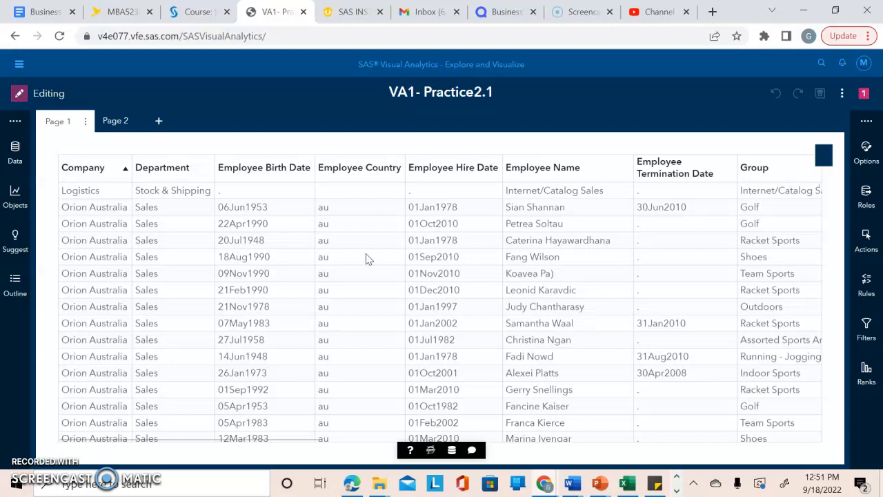
Examine the category data items of the EMPLOYEES table, checking the details of Company and Job Title
left_click(14, 153)
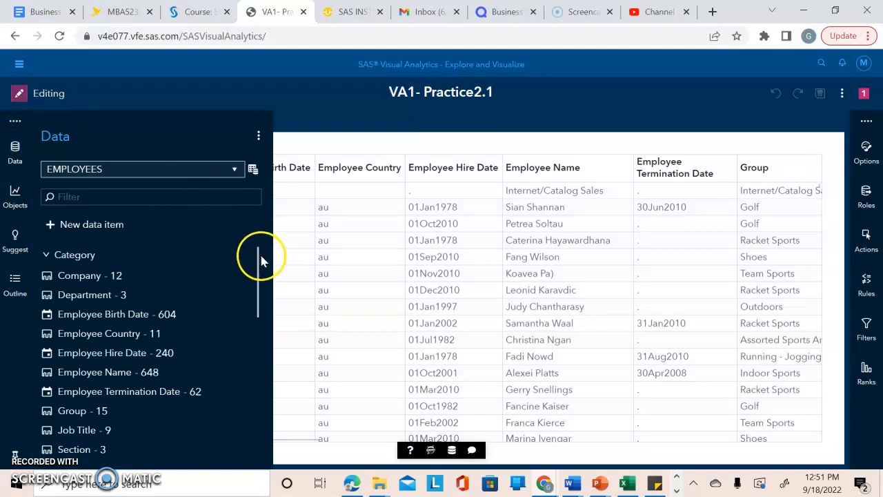
left_click_drag(259, 260, 262, 269)
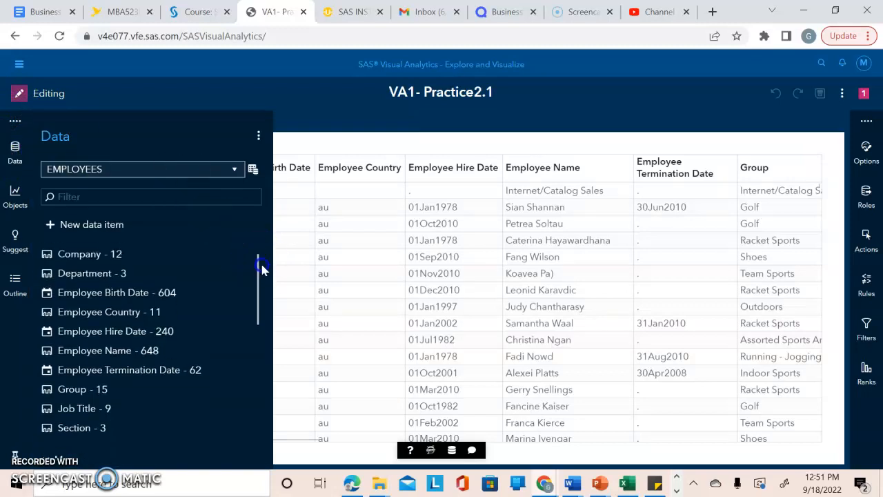
mouse_move(140, 255)
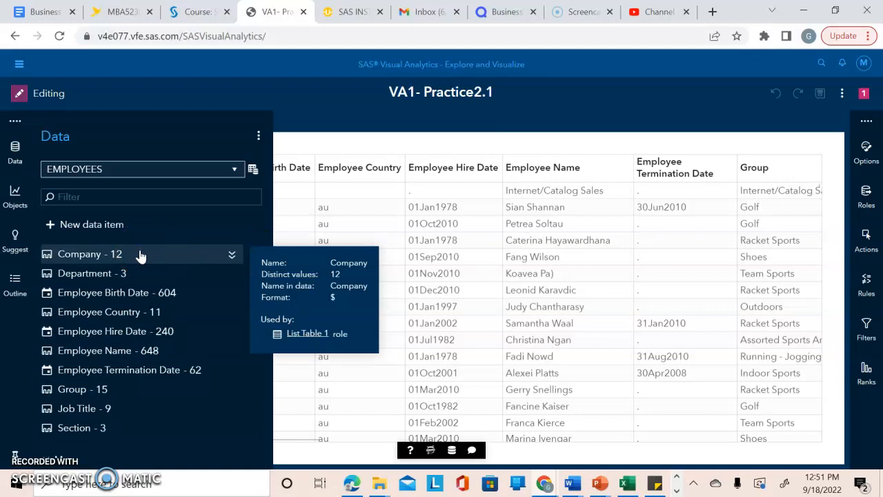
left_click(164, 257)
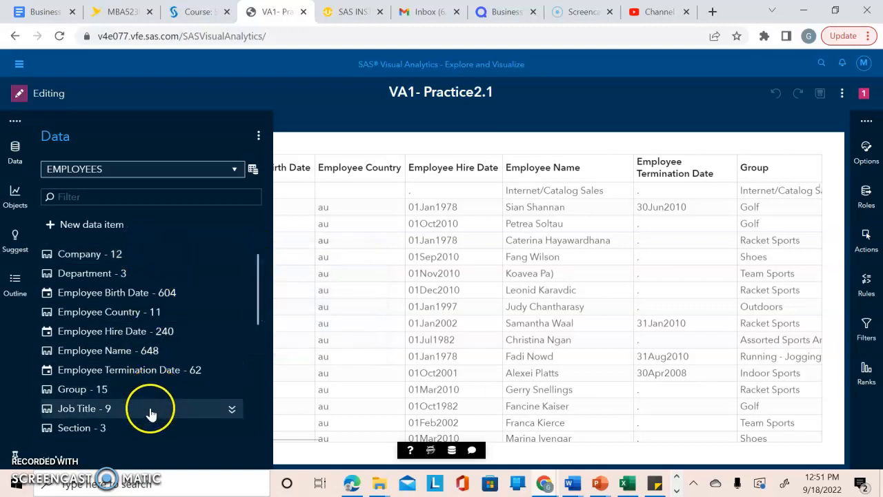
mouse_move(149, 412)
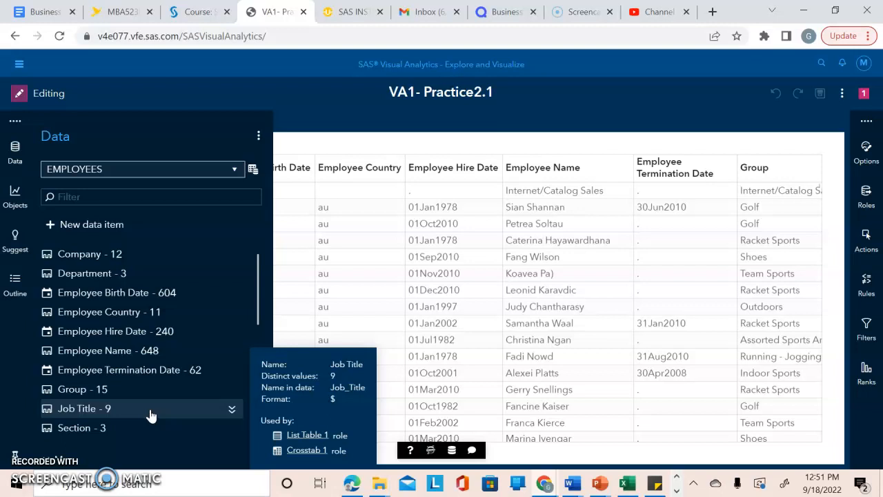
Review the measures of the EMPLOYEES table and inspect the Employee ID item's properties, leaving them as they are
left_click(257, 305)
left_click_drag(257, 305, 255, 376)
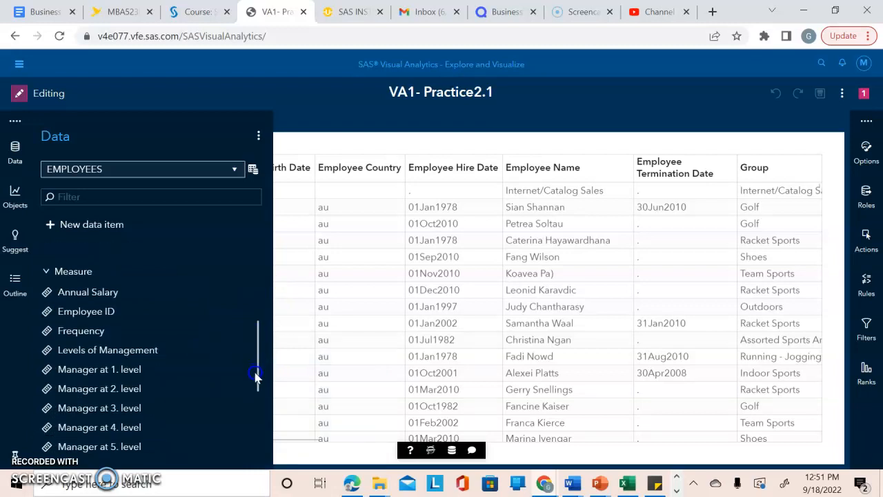
left_click(234, 312)
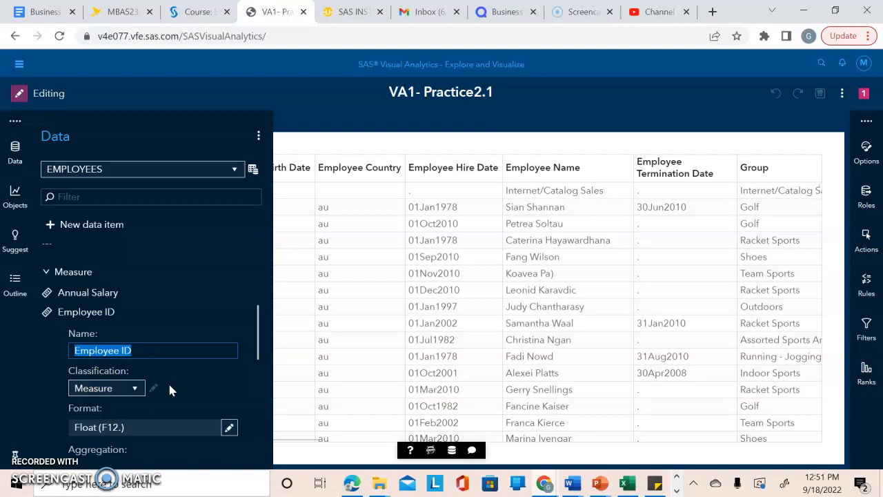
left_click(16, 154)
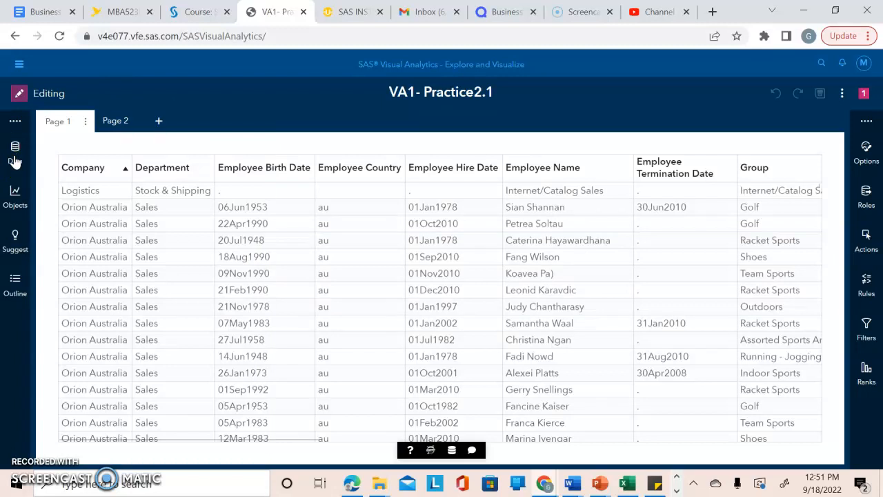
Sort the list table on Page 1 by Employee Country in descending order
left_click(394, 172)
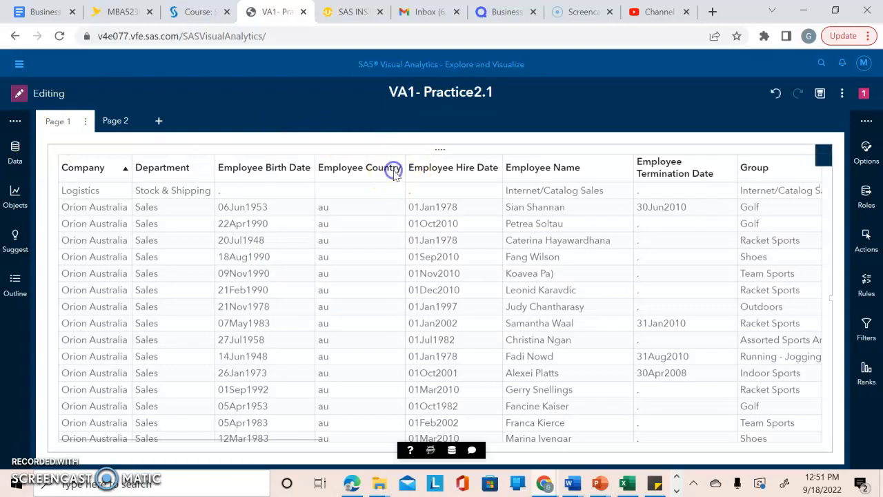
left_click(395, 171)
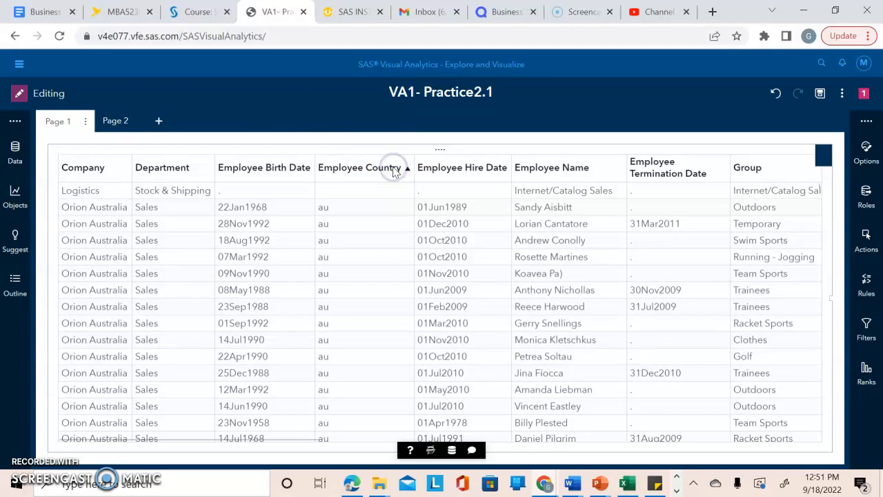
left_click(394, 171)
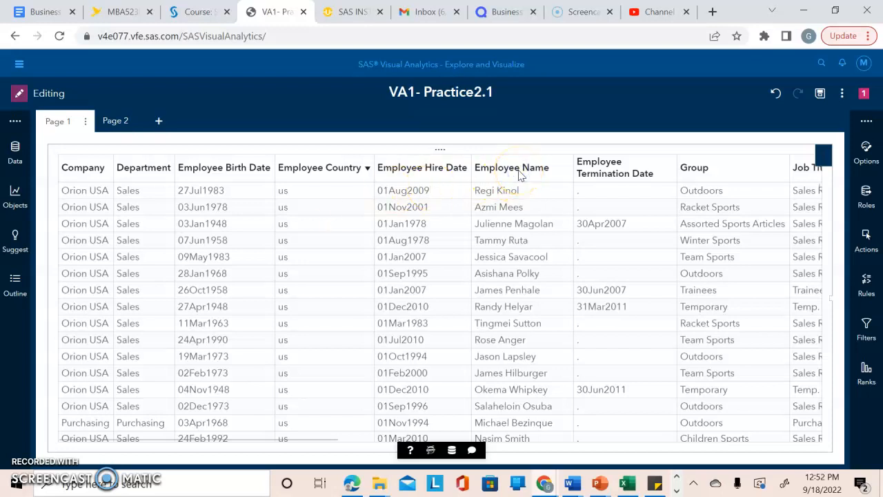
Sort the list table by Employee Name in ascending order and select the Internet/Catalog Sales row
left_click(545, 169)
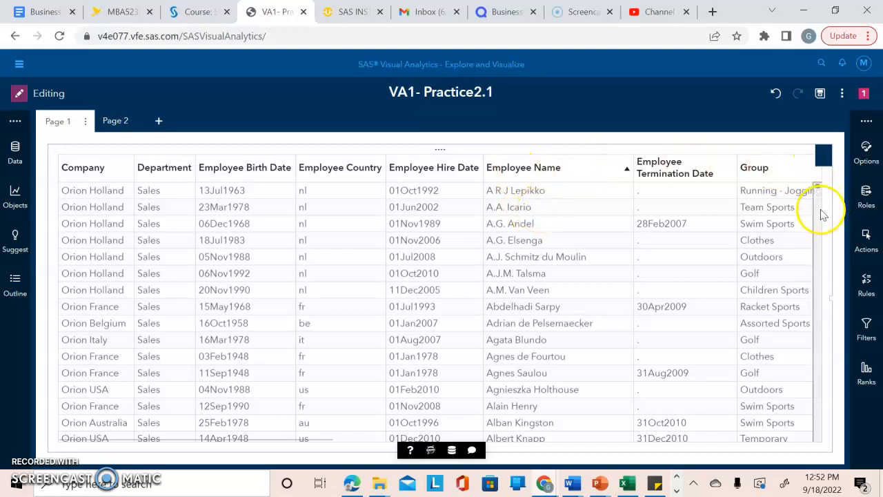
left_click_drag(817, 187, 816, 297)
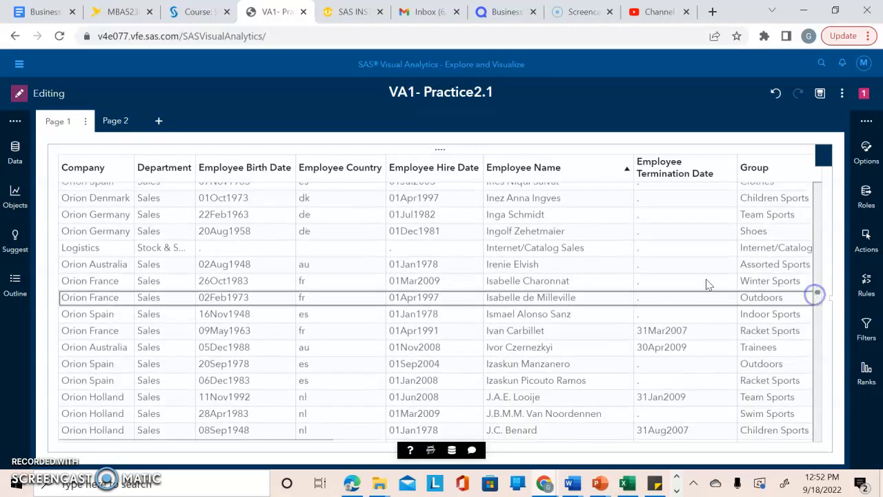
left_click(564, 247)
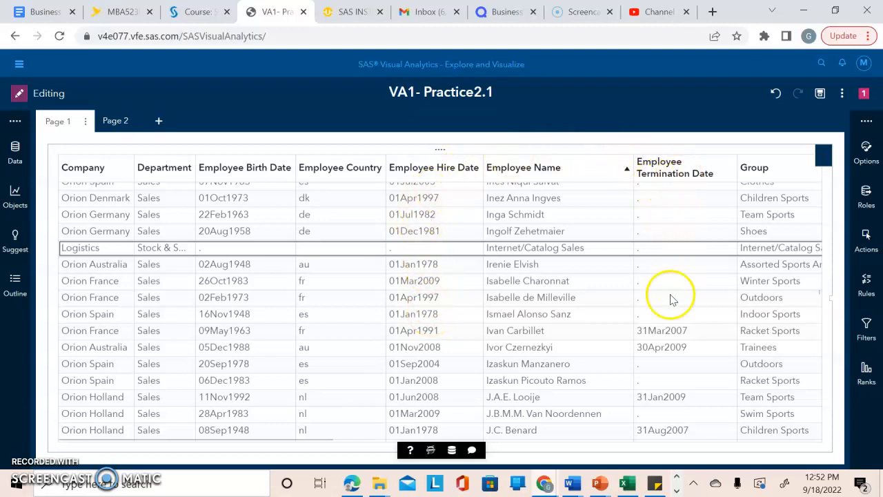
Compare Employee Termination Date entries in the list table, checking rows with missing dates against rows with filled-in dates
left_click(672, 230)
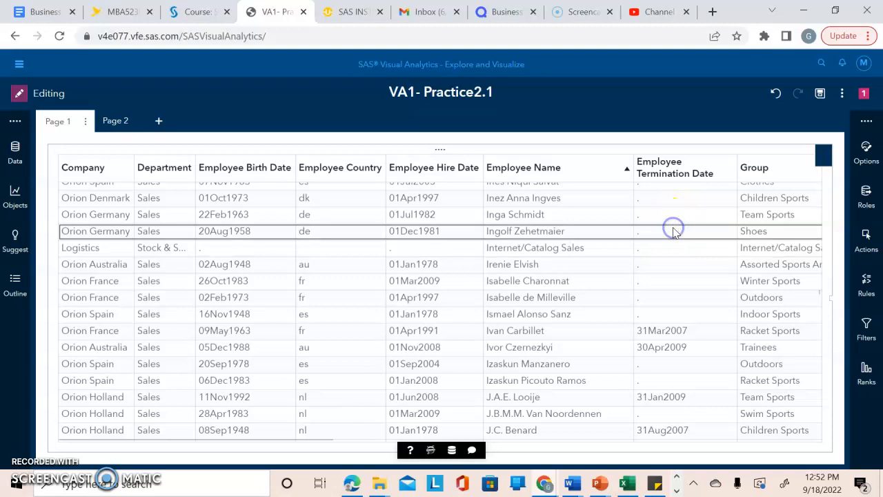
left_click(677, 216)
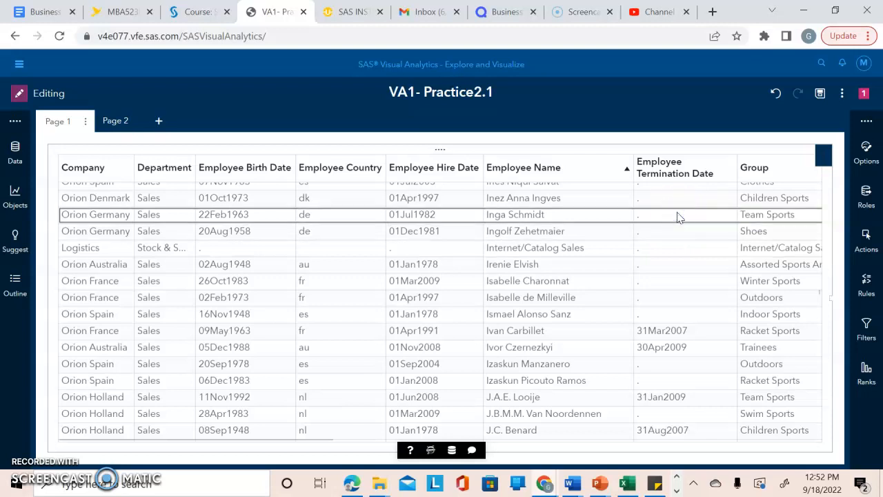
left_click(677, 198)
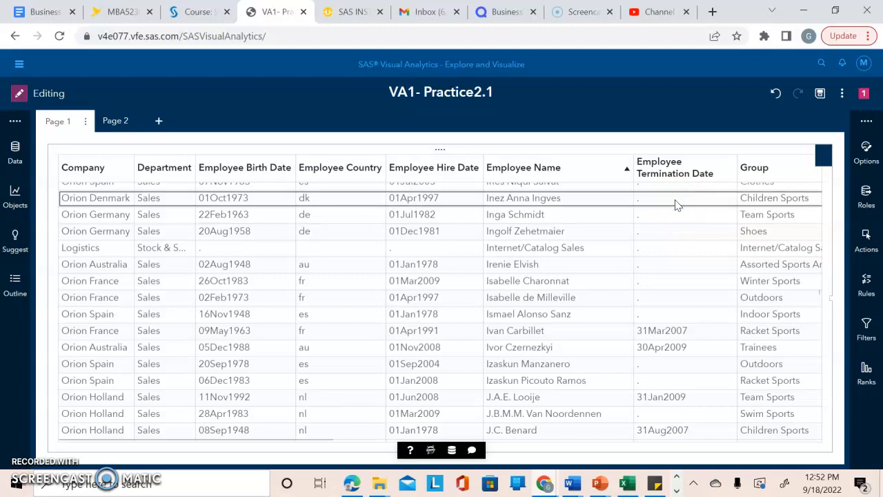
left_click(680, 347)
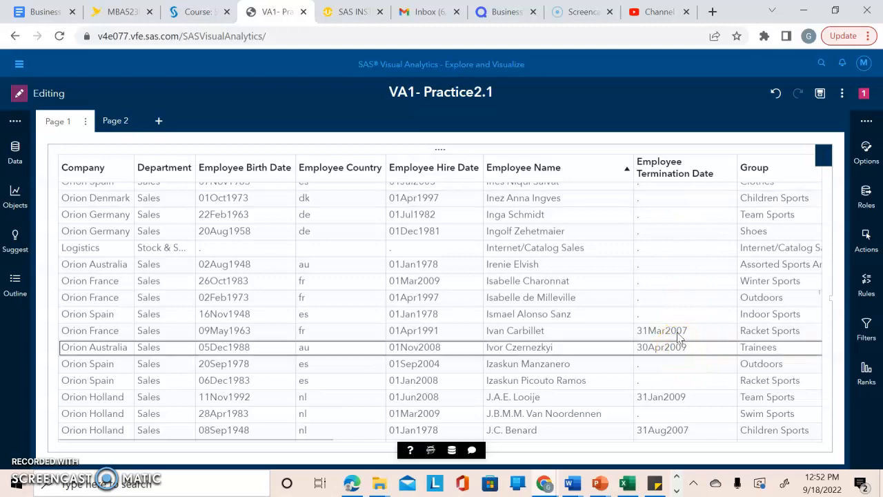
left_click(677, 330)
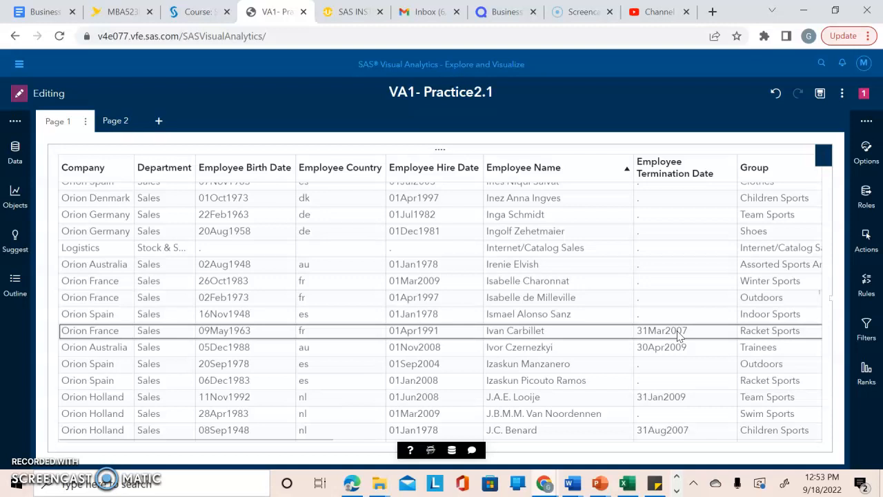
Add a Company frequency bar chart beside the crosstab on Page 2 and inspect the Orion Belgium and Orion USA bars
left_click(113, 127)
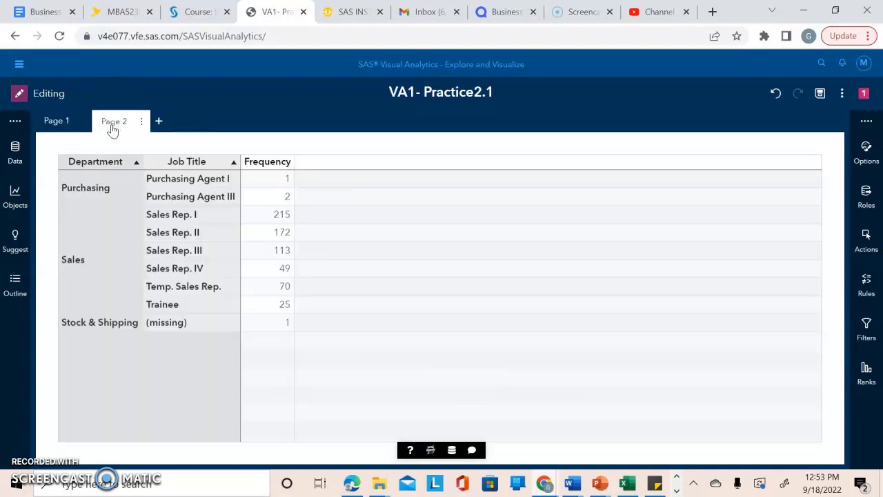
left_click(403, 214)
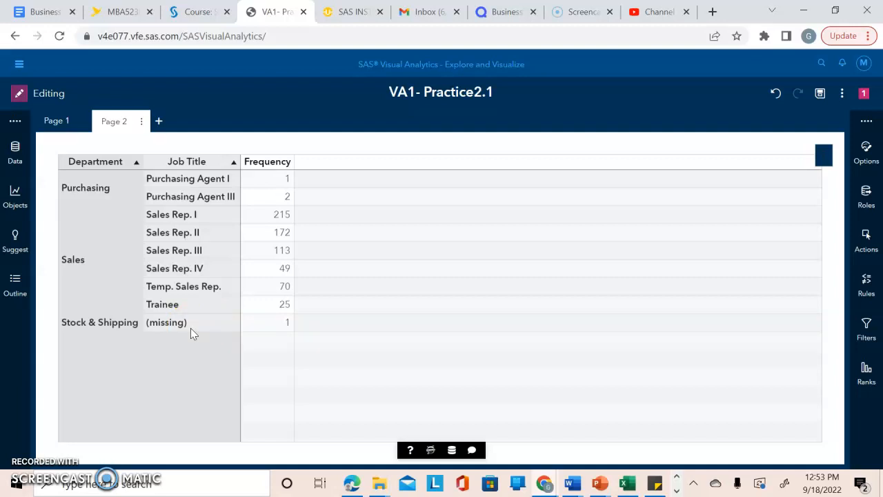
left_click(15, 150)
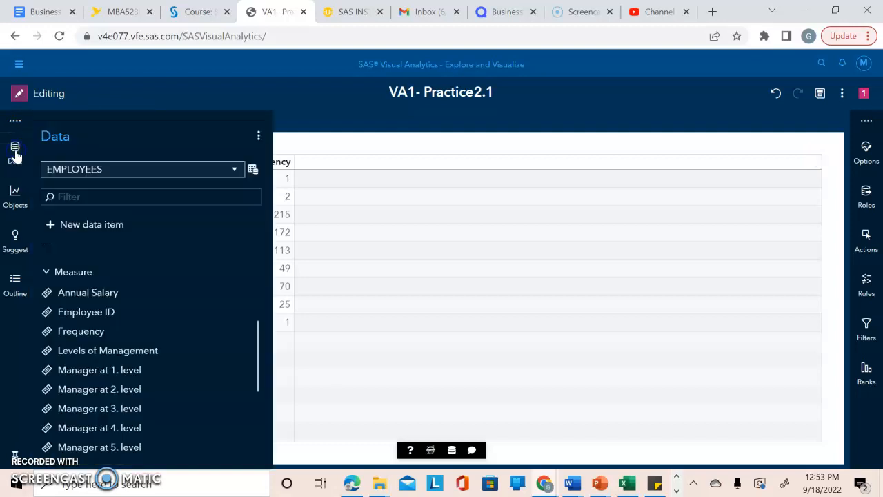
left_click_drag(248, 339, 275, 257)
mouse_move(100, 277)
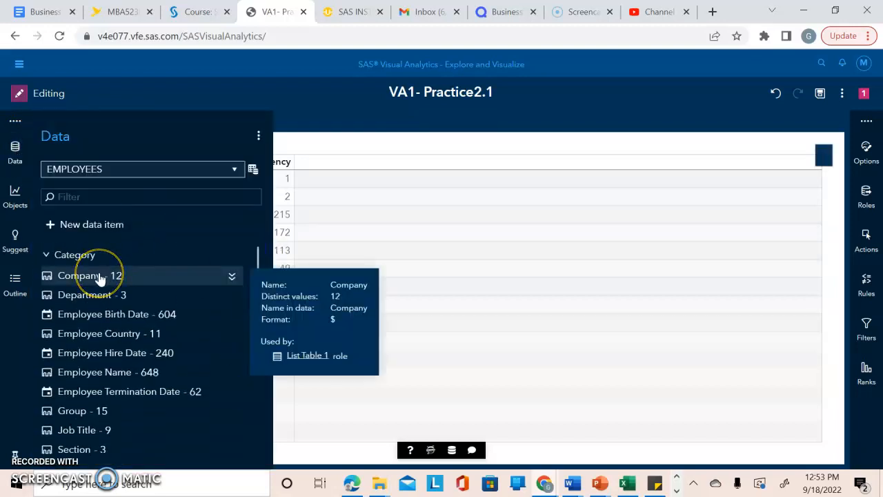
left_click_drag(100, 277, 738, 250)
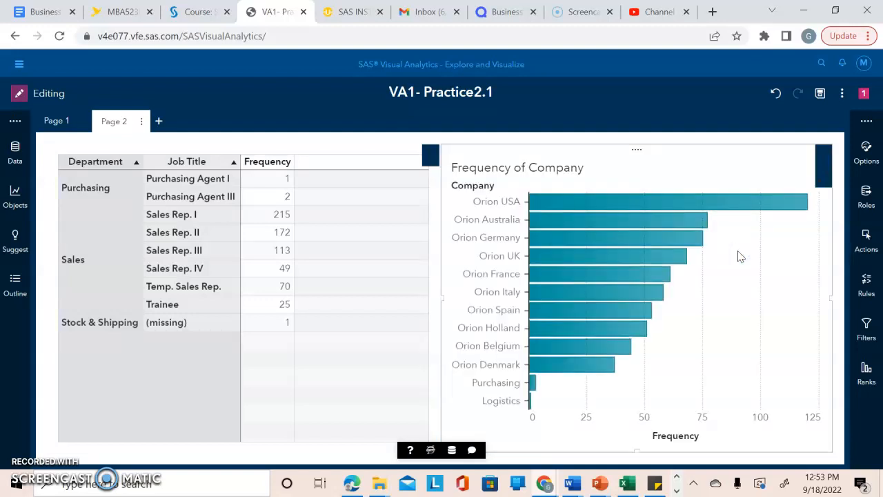
left_click(568, 342)
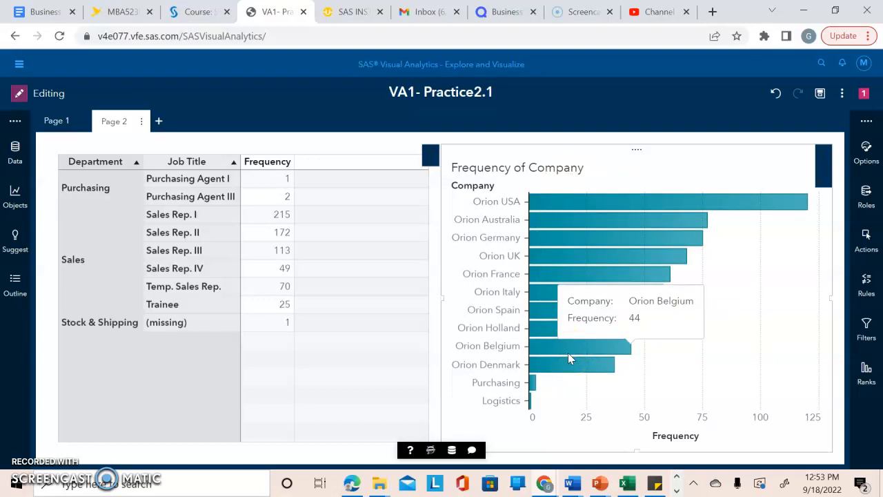
mouse_move(581, 203)
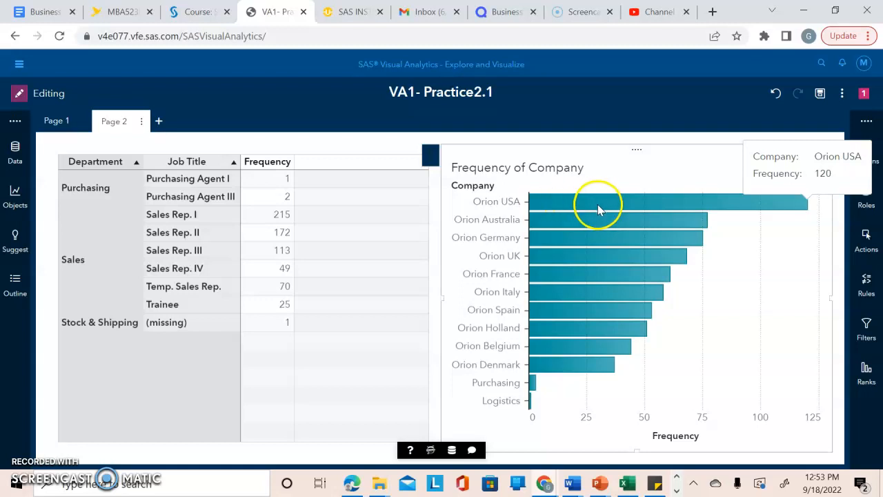
Open the measure details of the EMPLOYEES data source and look through the minimum, maximum, average and sum of its measures down to Total Quantity Ordered
mouse_move(603, 226)
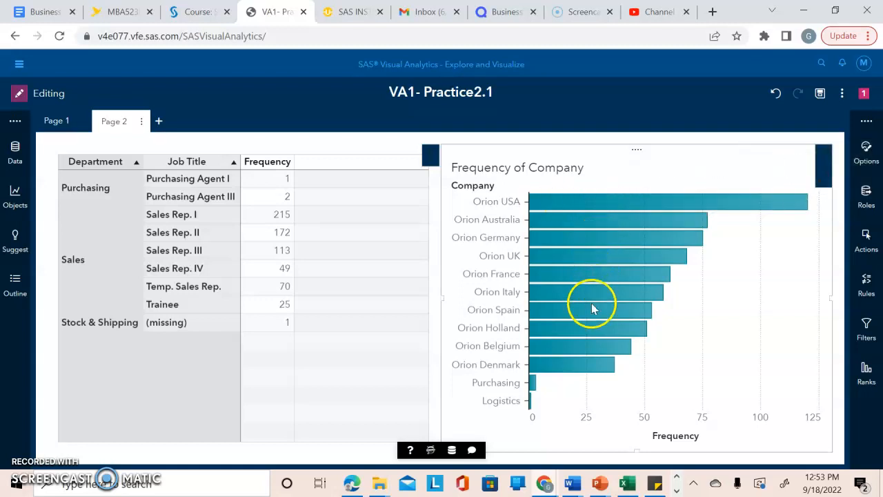
mouse_move(598, 294)
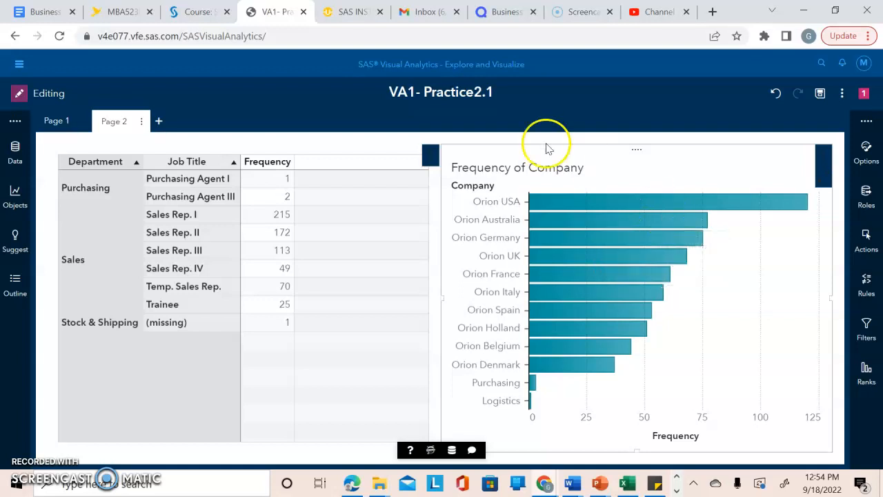
left_click(15, 149)
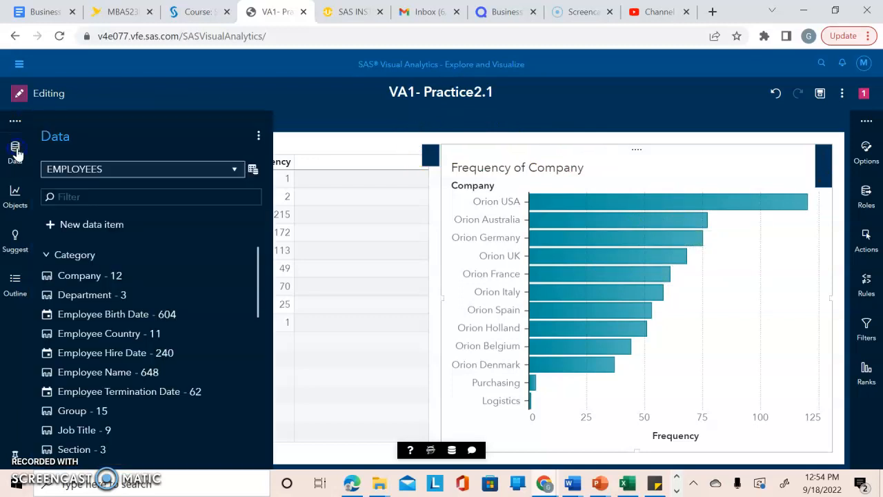
left_click(253, 171)
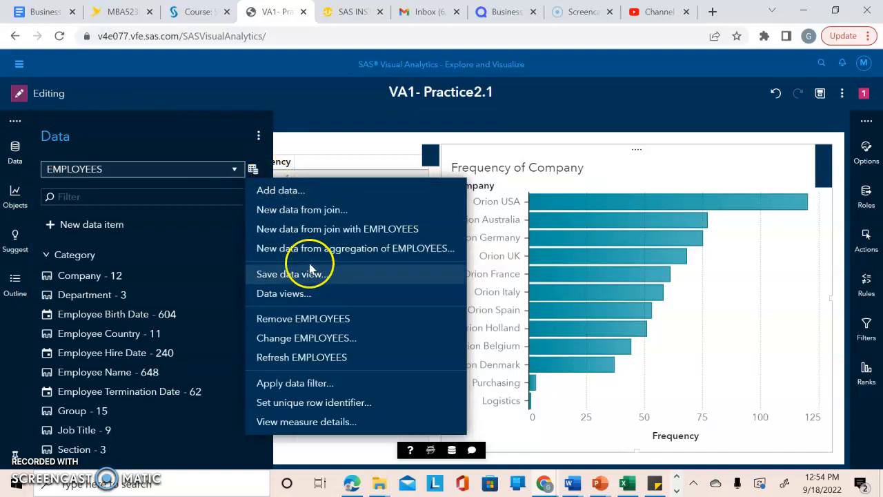
left_click(320, 421)
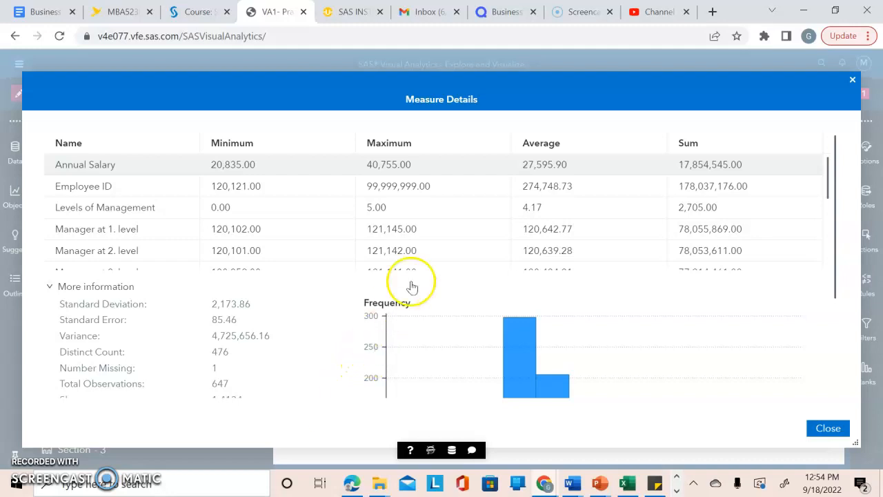
left_click_drag(828, 176, 822, 261)
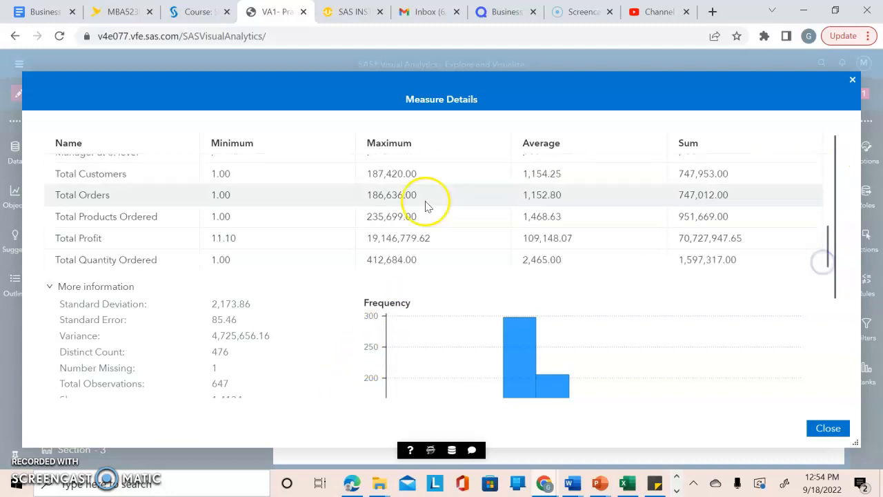